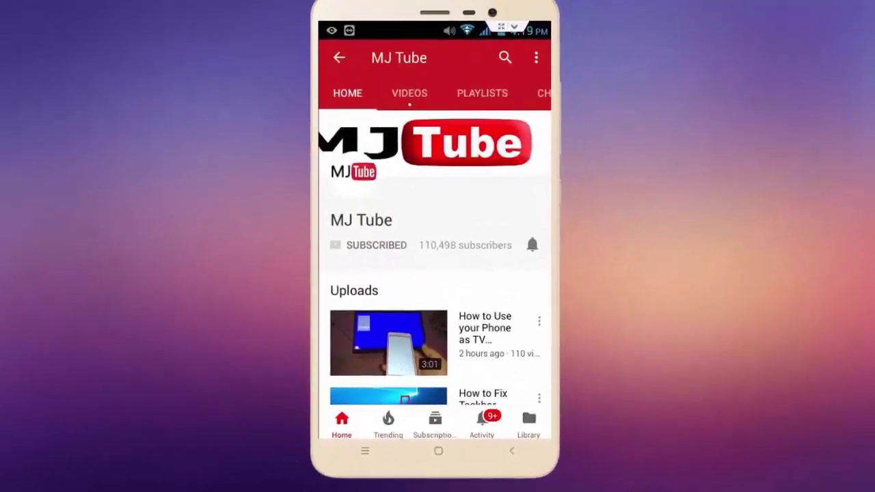
Turn on all notifications for MJ Tube, then launch Remote Desktop Connection from Windows search
left_click(532, 245)
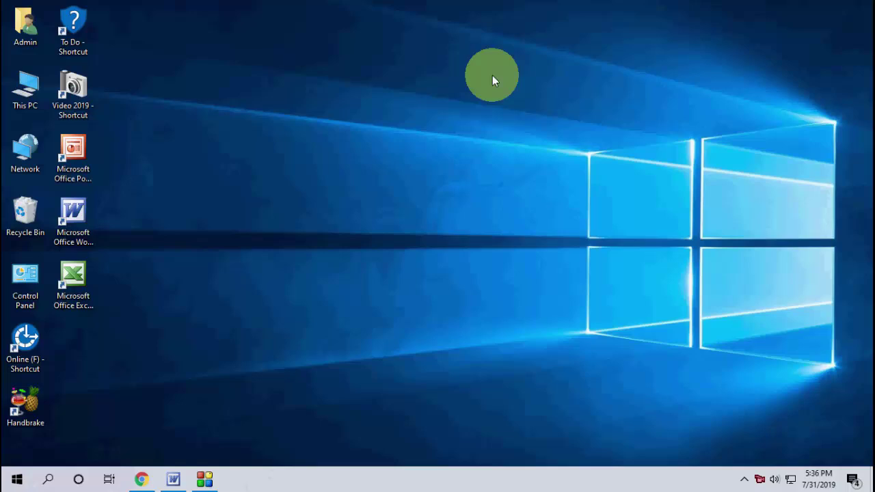
key("super")
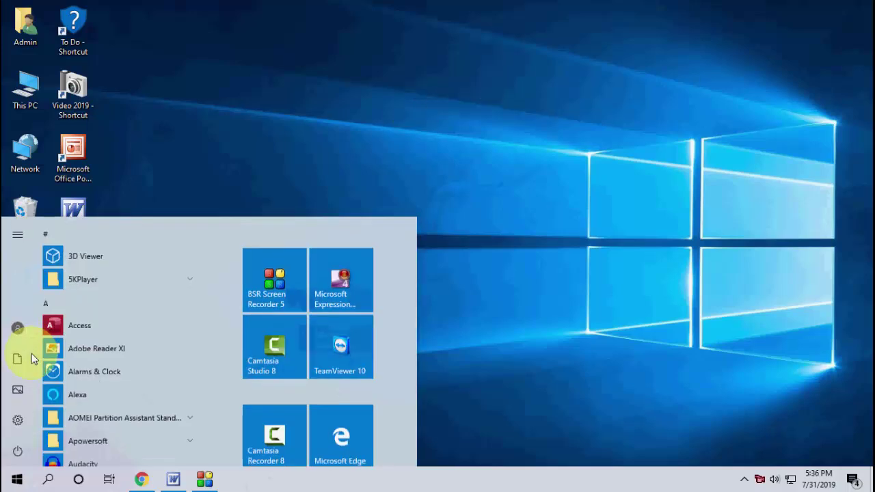
type("remote")
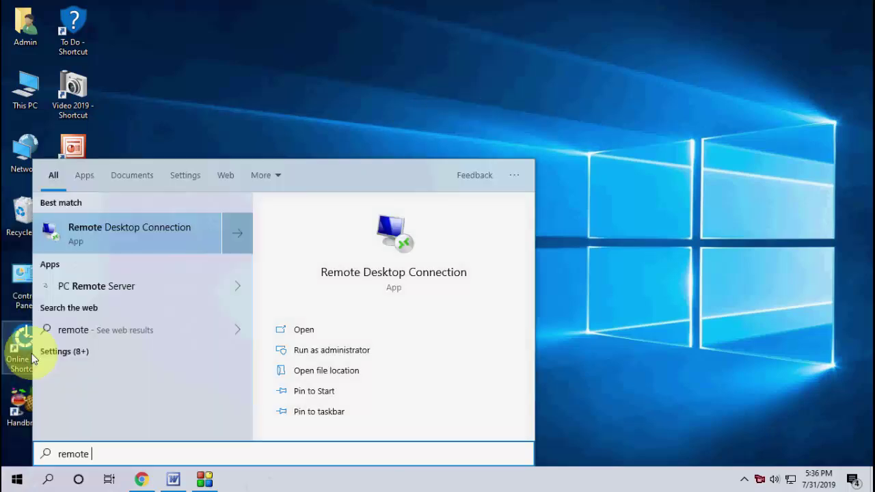
left_click(158, 241)
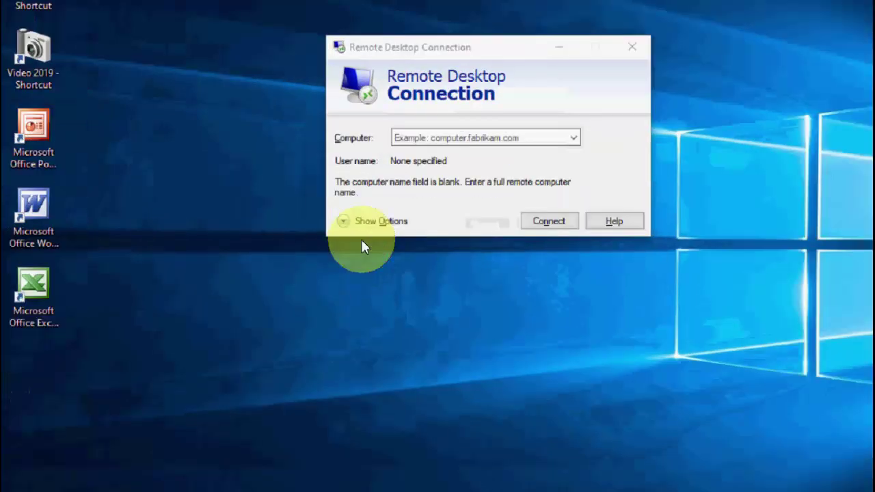
Expand the connection options and try smaller display sizes, leaving the size at Full Screen
left_click(381, 220)
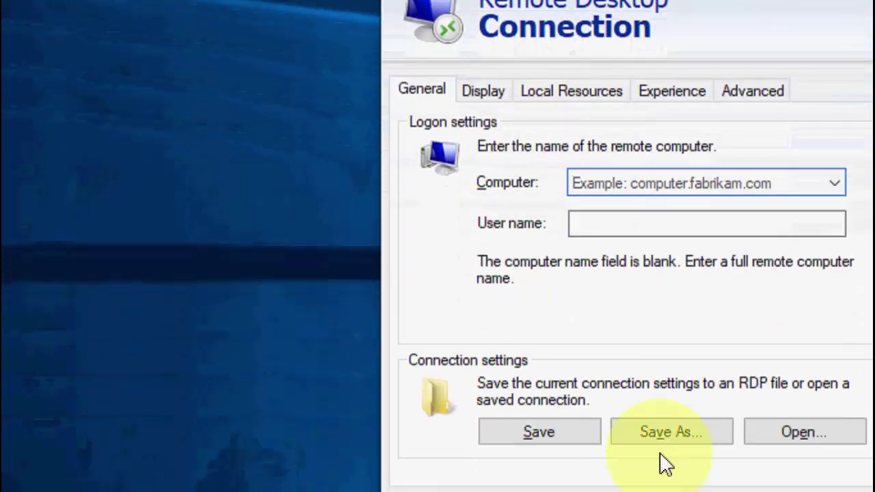
left_click(498, 94)
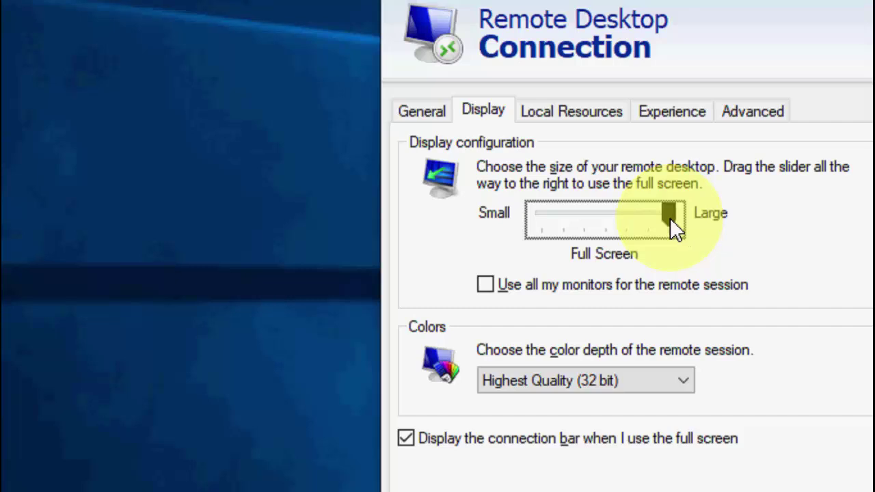
left_click_drag(670, 217, 633, 222)
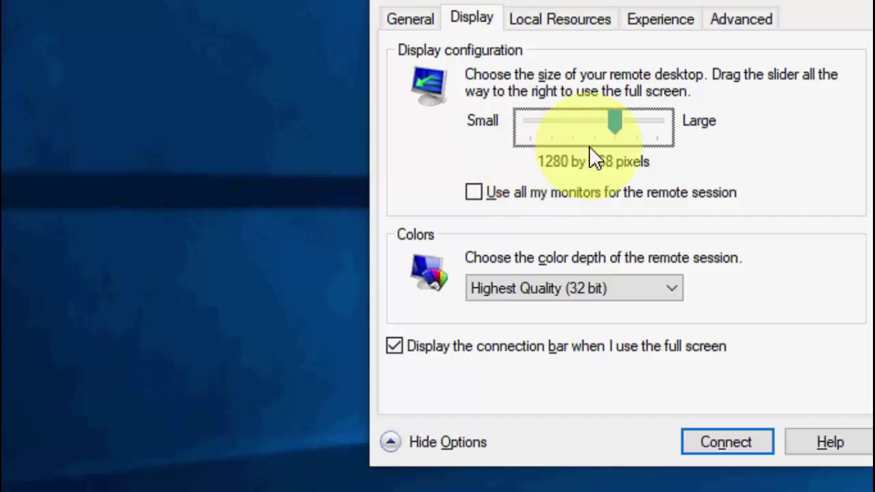
left_click_drag(615, 129, 657, 149)
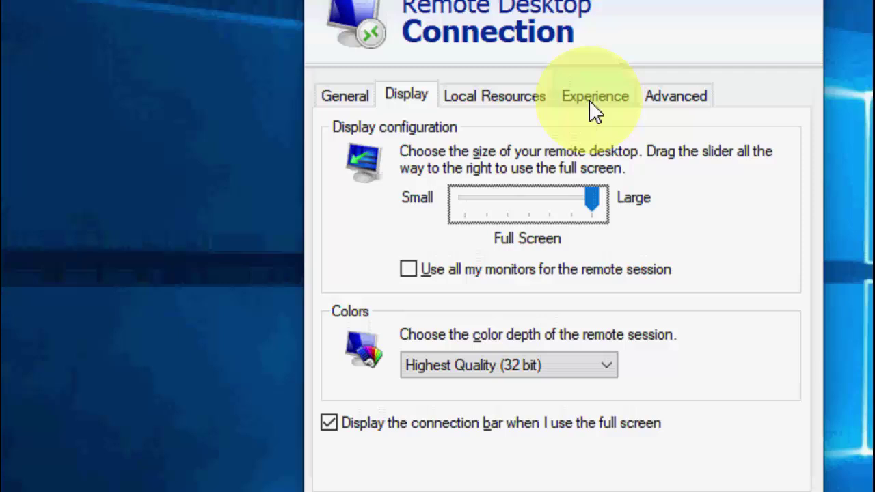
Uncheck Persistent bitmap caching on the Experience tab, then close Remote Desktop Connection
left_click(592, 68)
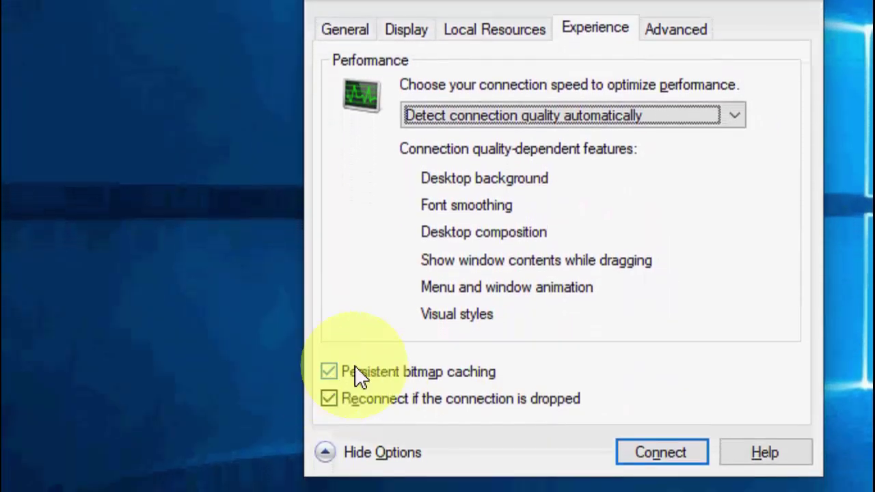
left_click(356, 403)
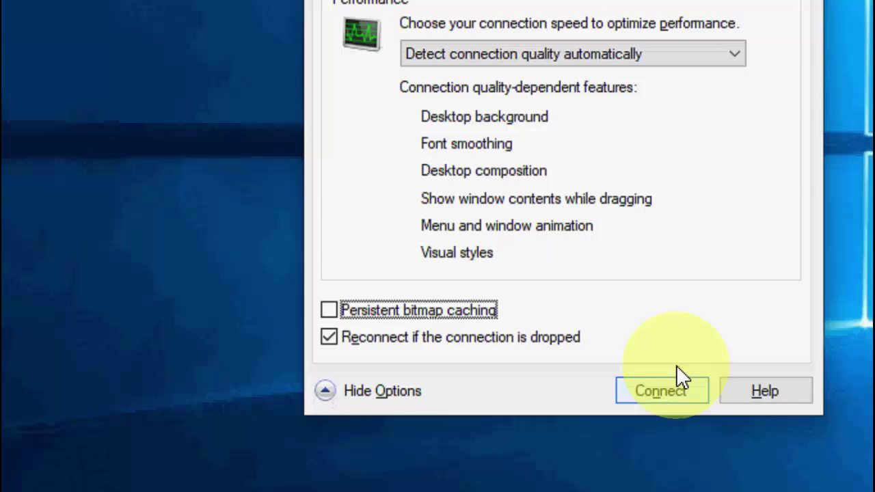
key("shift+Tab")
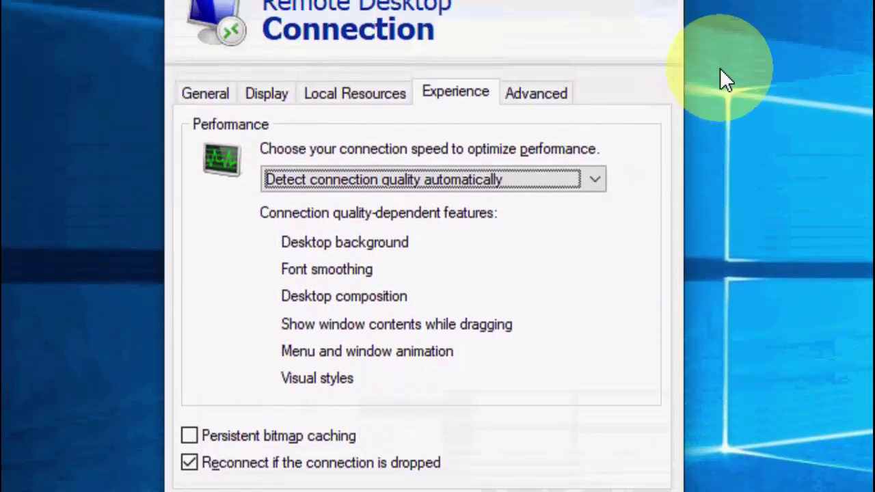
left_click(720, 10)
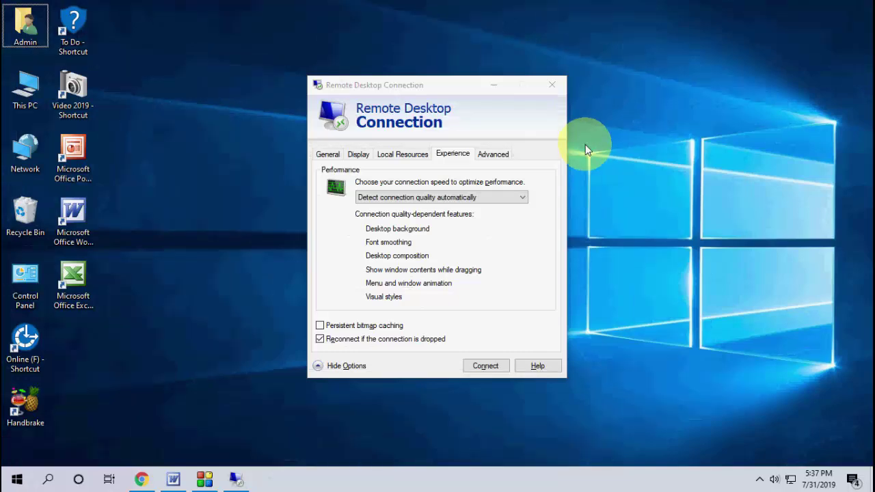
Close Remote Desktop Connection, refresh the desktop, and open Computer Management from This PC
left_click(552, 84)
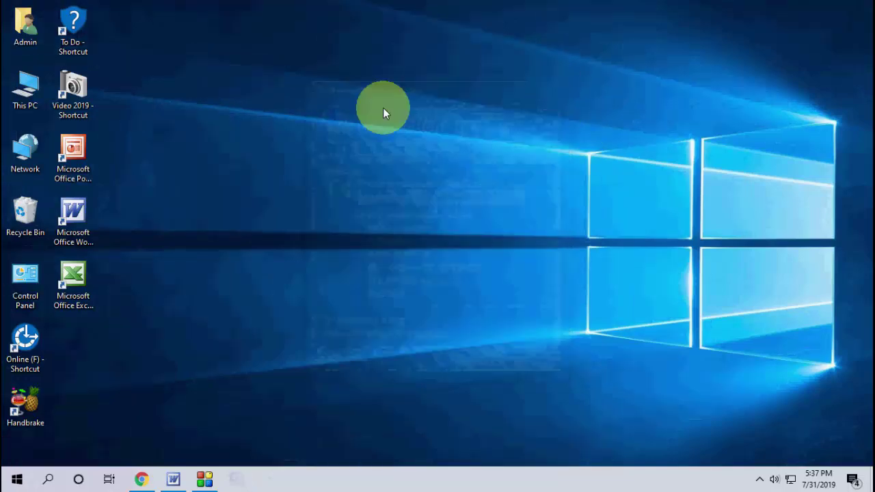
right_click(372, 111)
left_click(399, 149)
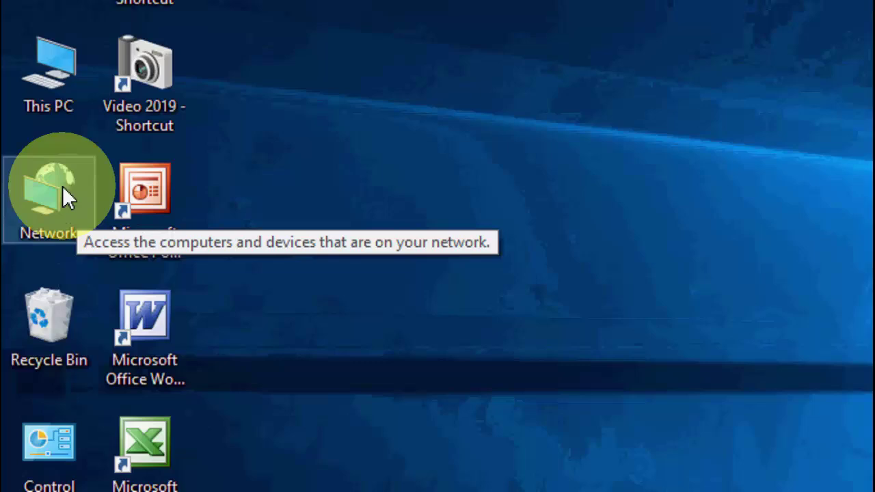
right_click(46, 81)
left_click(215, 156)
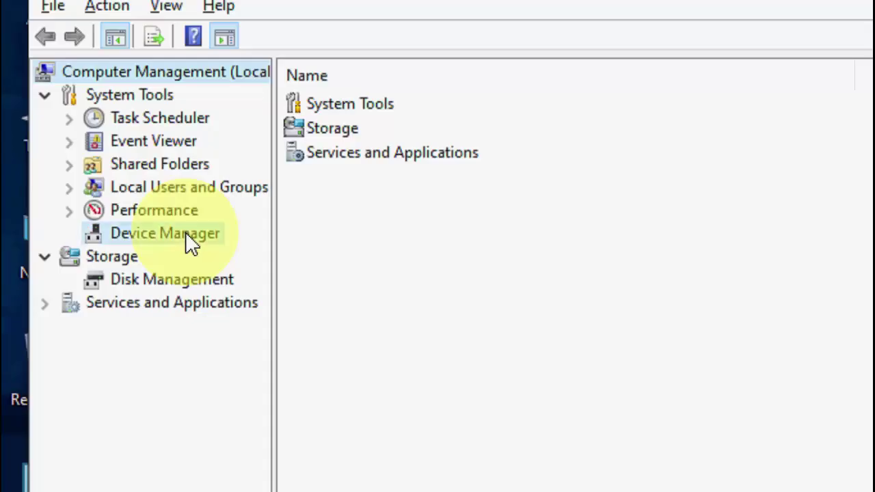
In Device Manager, start a driver update for Intel(R) HD Graphics under Display adapters
left_click(185, 233)
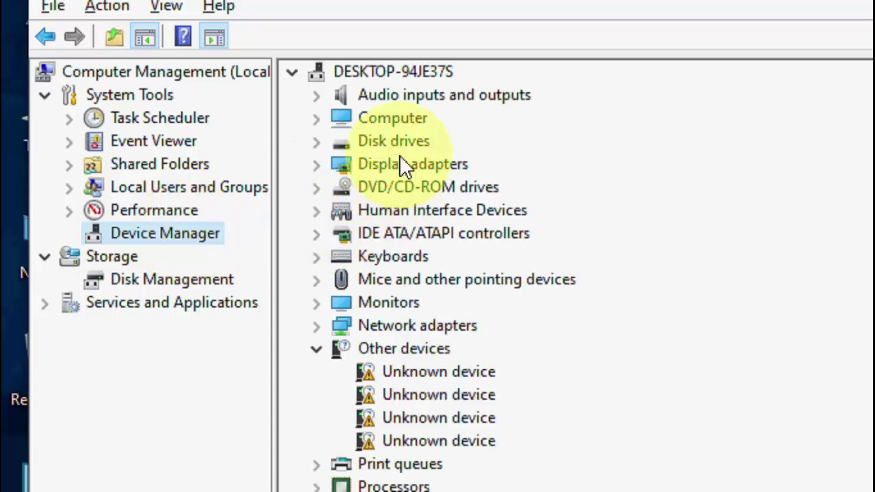
left_click(315, 164)
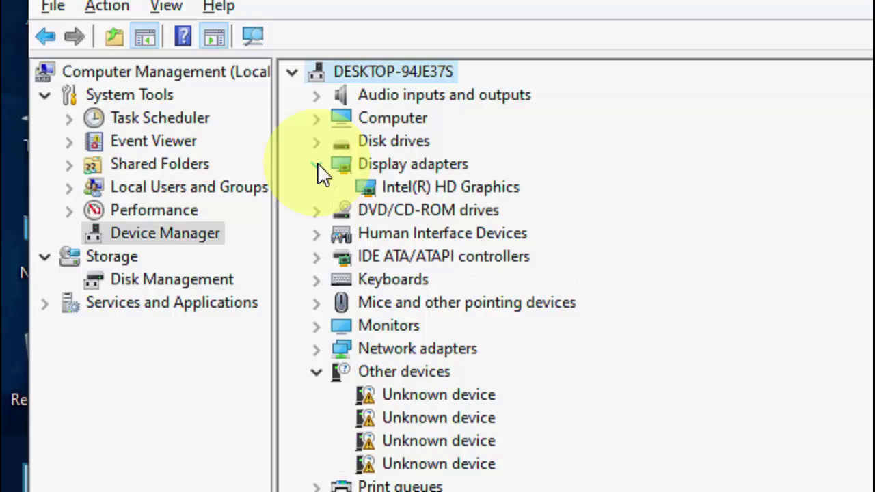
right_click(448, 199)
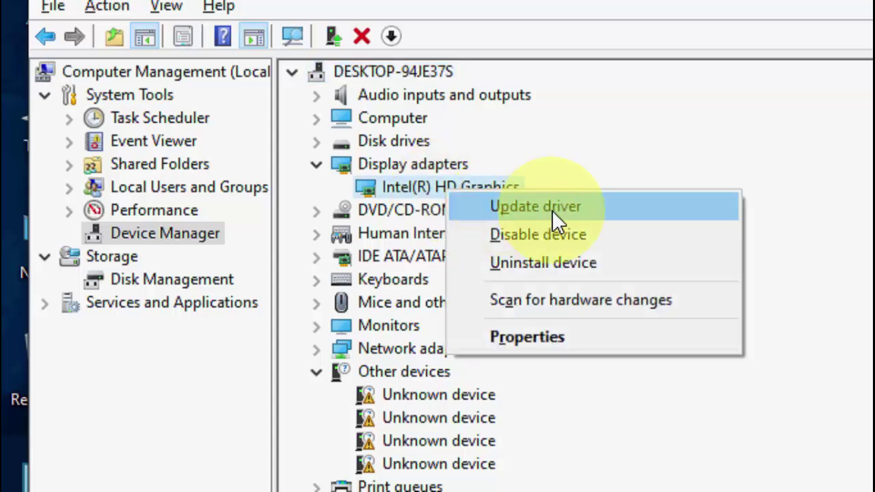
left_click(553, 210)
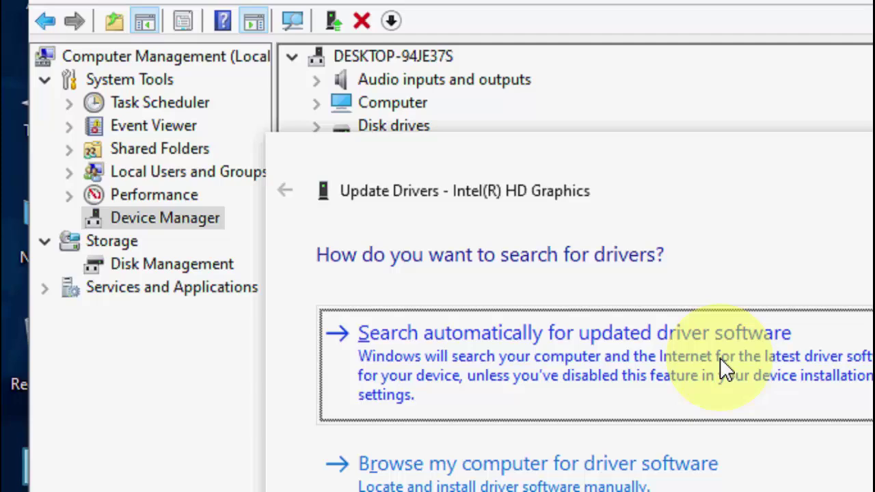
left_click(802, 280)
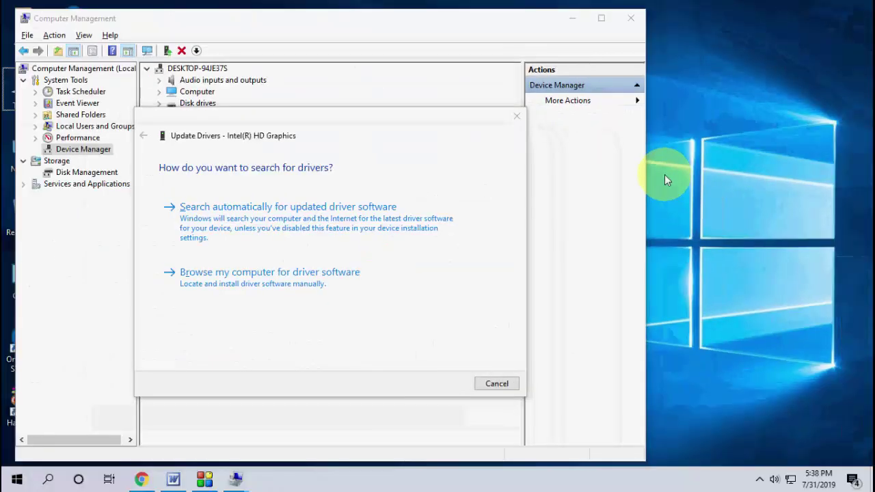
Cancel the driver update, close Computer Management, refresh the desktop, and open Services
left_click(516, 385)
left_click(635, 17)
right_click(303, 91)
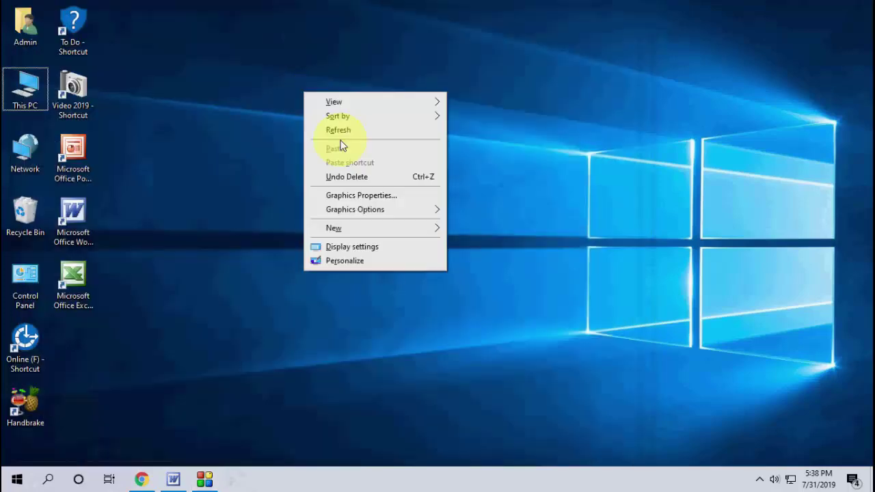
left_click(343, 132)
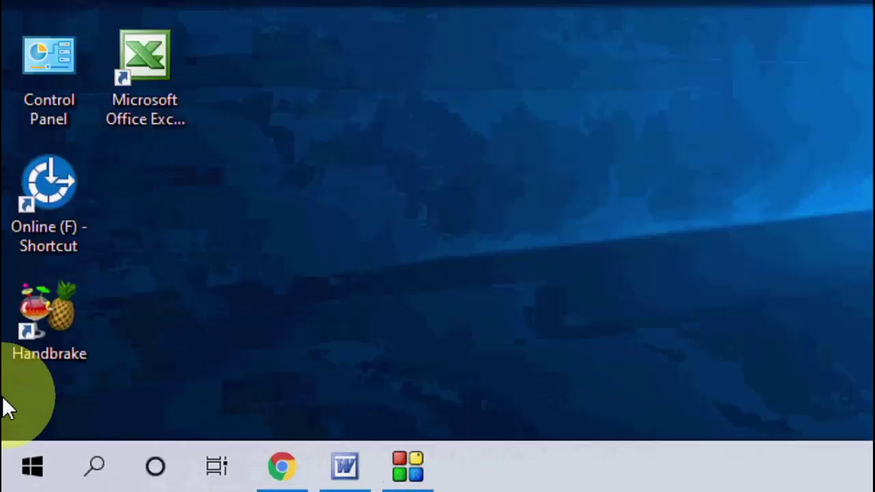
key("super")
type("servics")
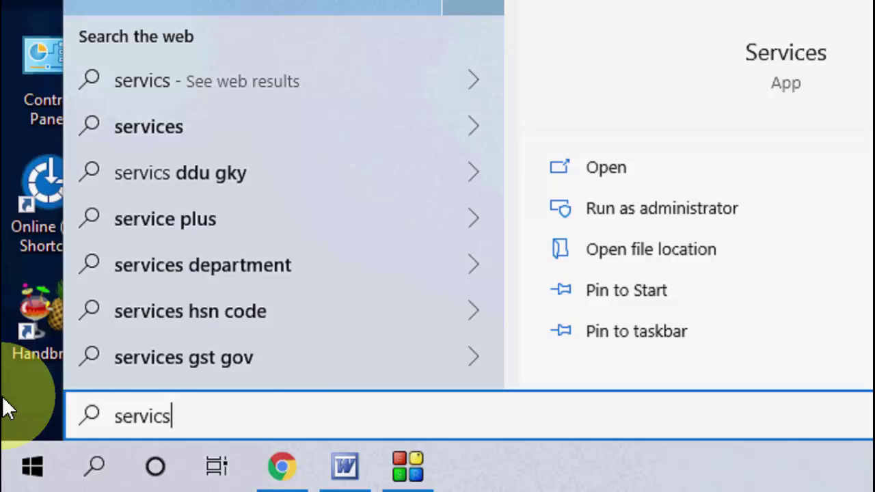
left_click(180, 41)
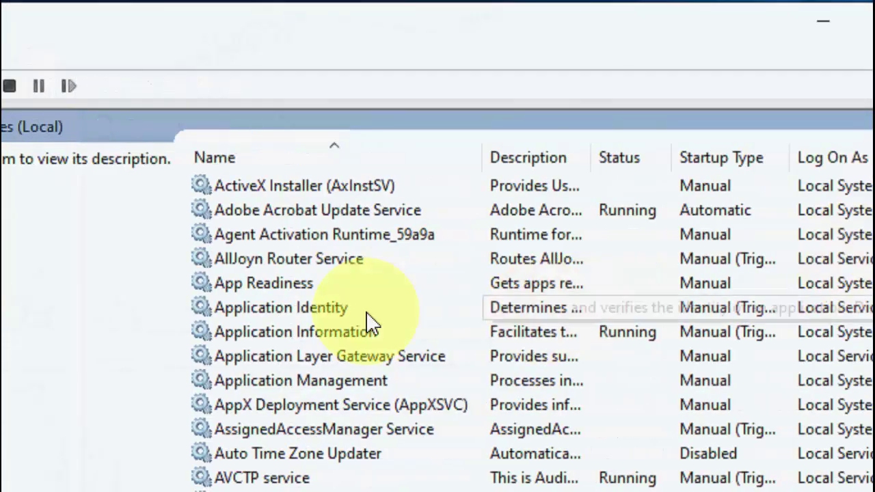
Set Remote Desktop Services' startup type to Automatic and start the service
left_click(290, 312)
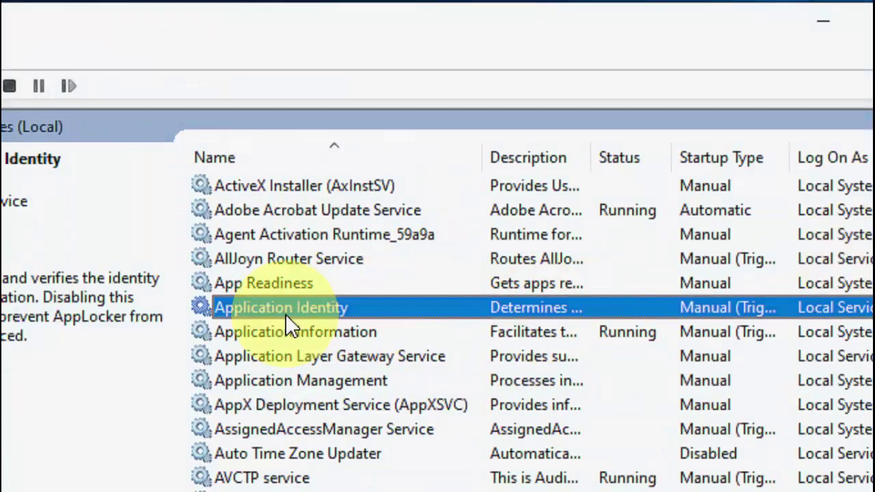
type("rem")
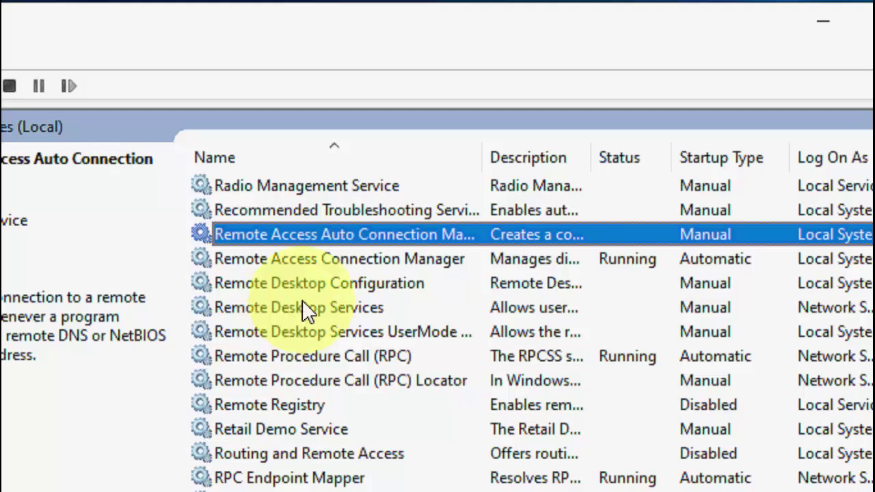
left_click(367, 311)
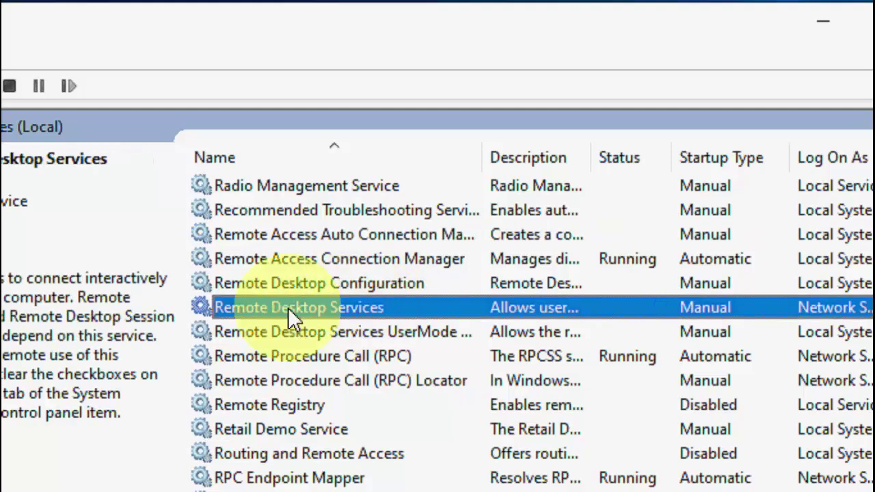
double_click(306, 311)
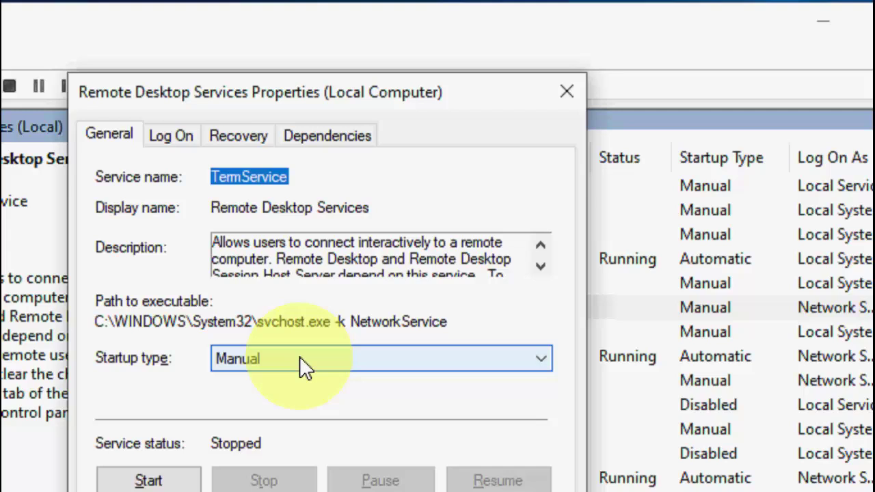
left_click(300, 356)
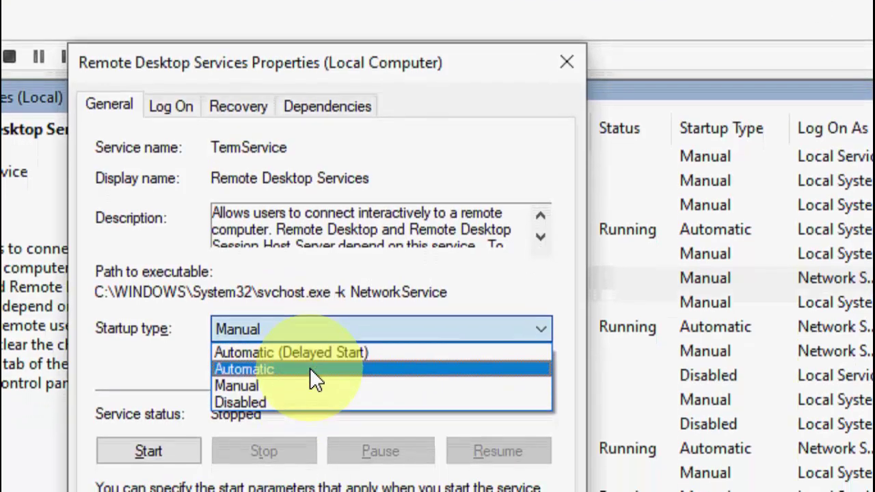
left_click(312, 376)
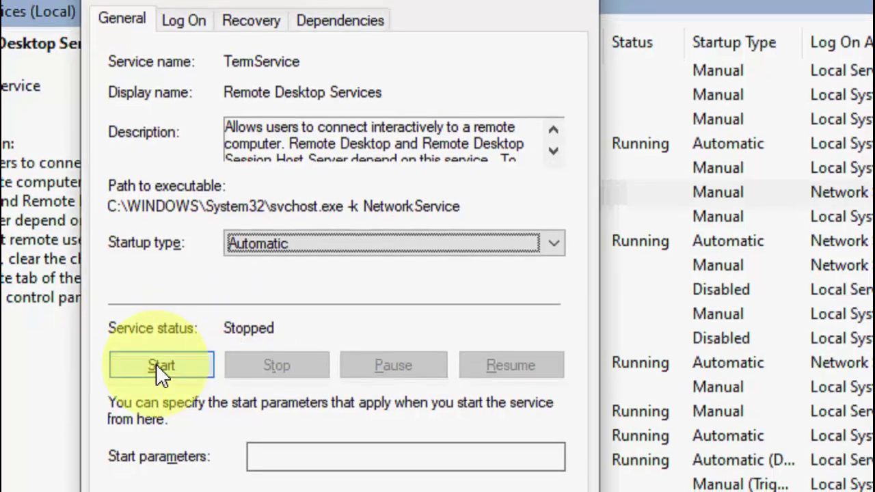
left_click(156, 373)
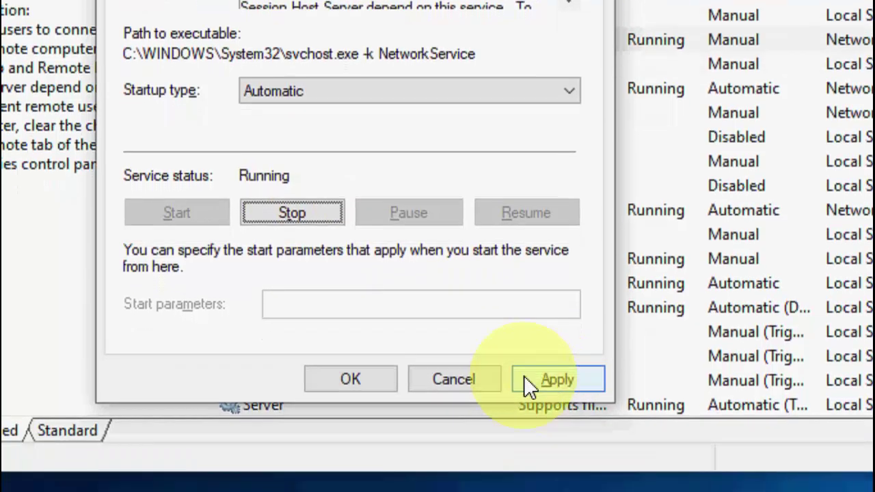
Apply the Remote Desktop Services settings, then set UserMode Port Redirector to Automatic and start it
left_click(529, 383)
left_click(350, 380)
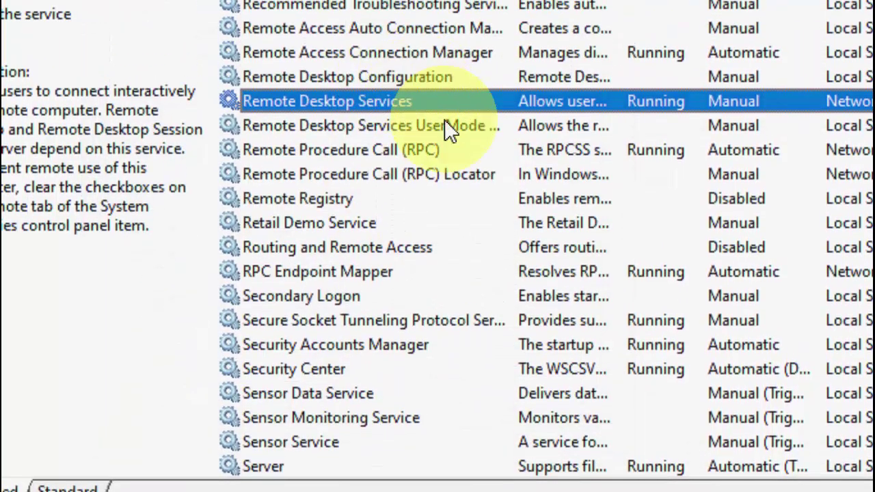
left_click(277, 135)
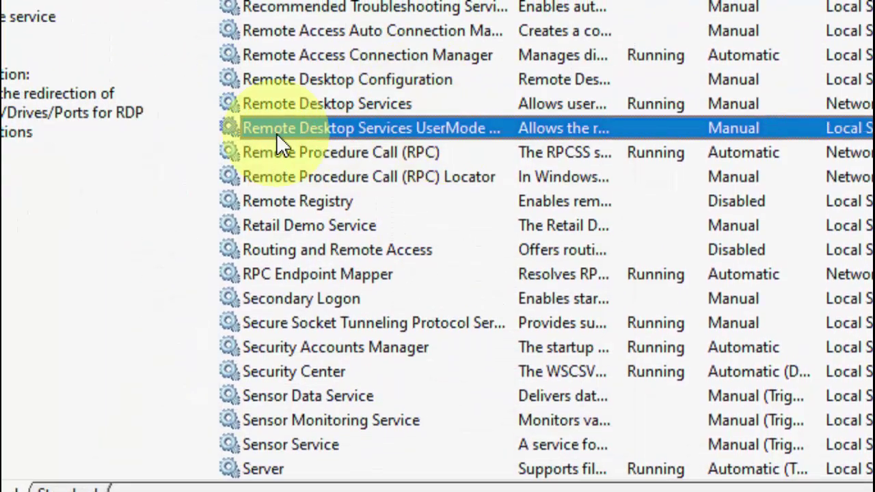
double_click(453, 135)
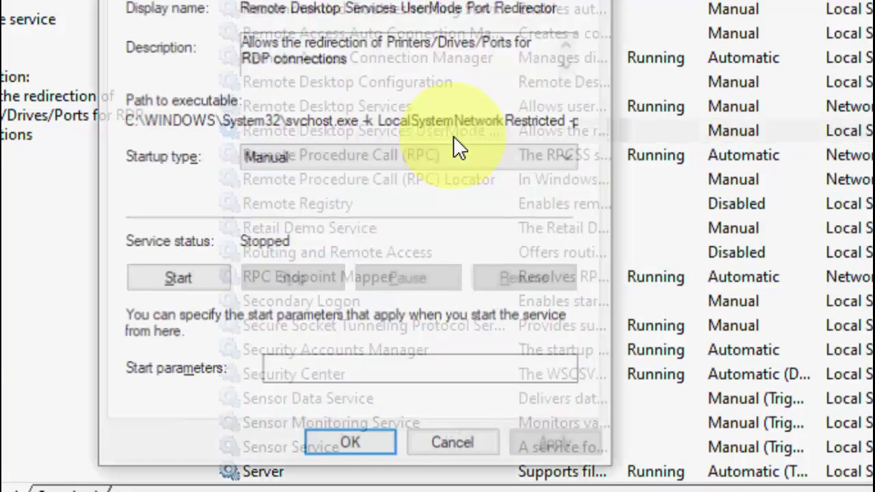
left_click(359, 154)
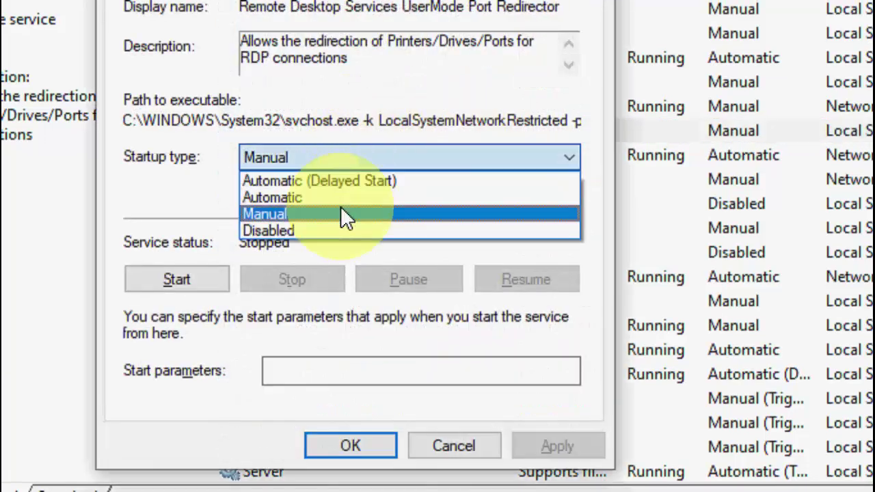
left_click(341, 207)
left_click(340, 155)
left_click(335, 200)
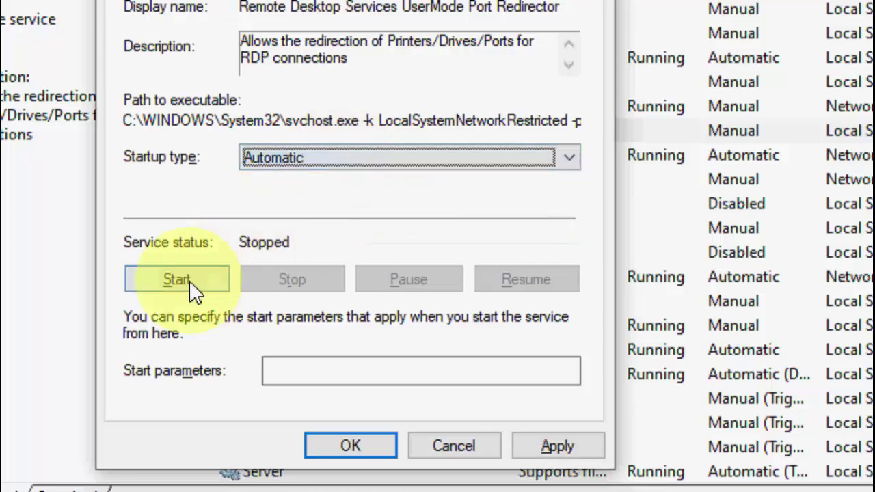
left_click(165, 282)
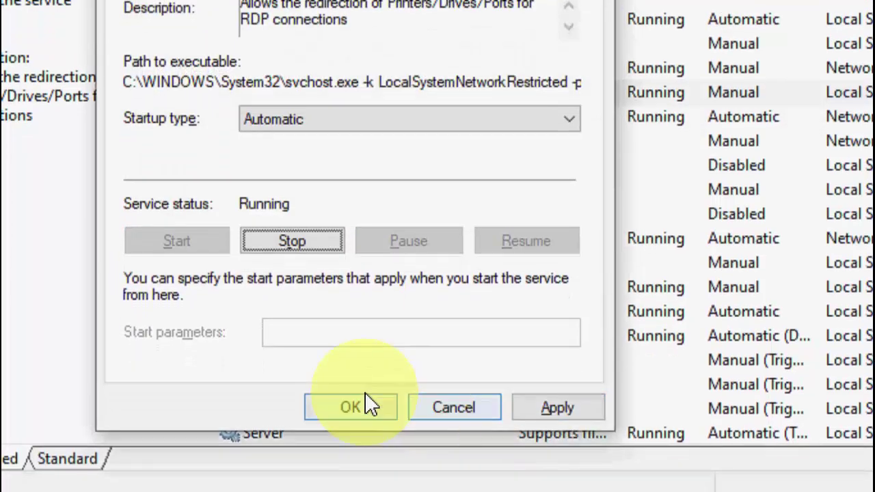
left_click(362, 436)
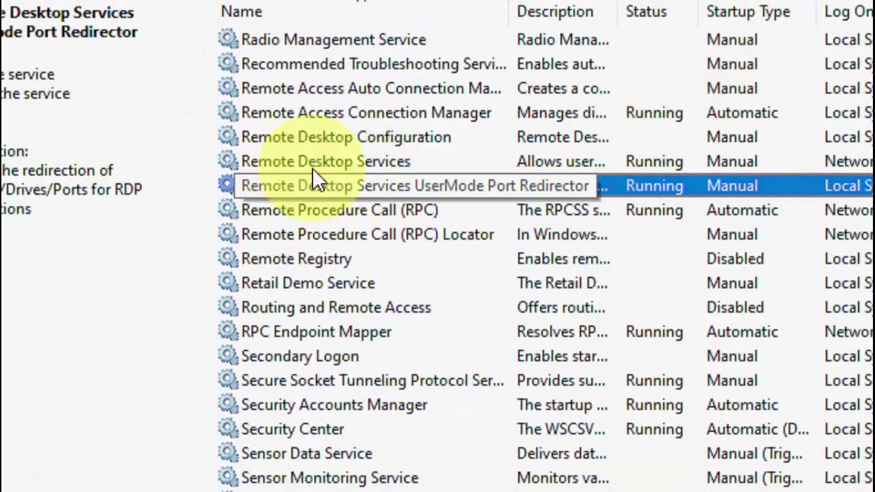
Set Remote Desktop Configuration to Automatic, start it, and confirm with OK
double_click(358, 140)
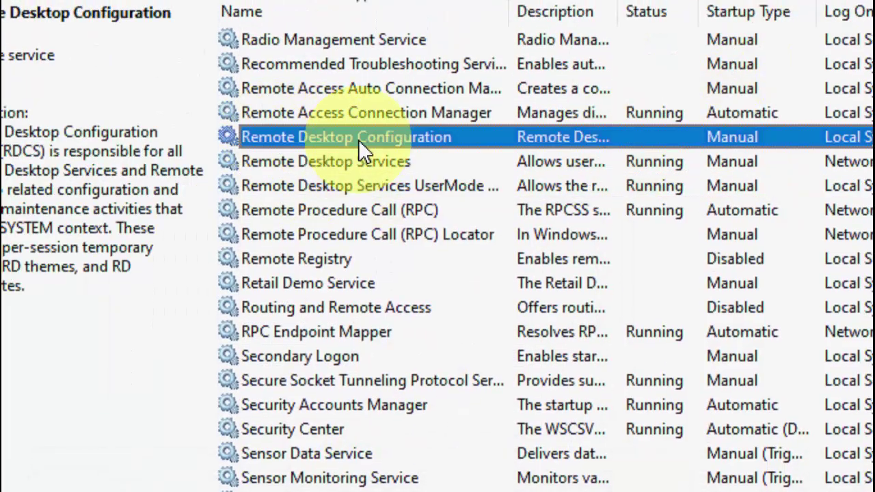
left_click(393, 208)
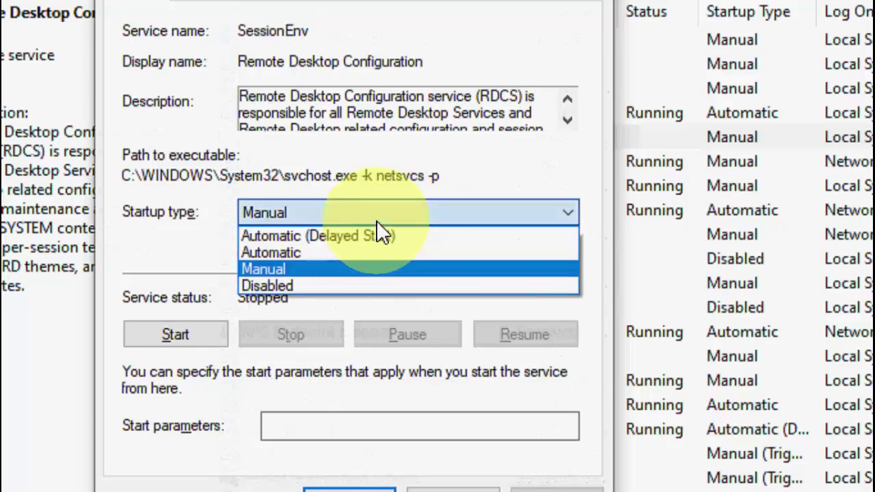
left_click(352, 250)
left_click(168, 336)
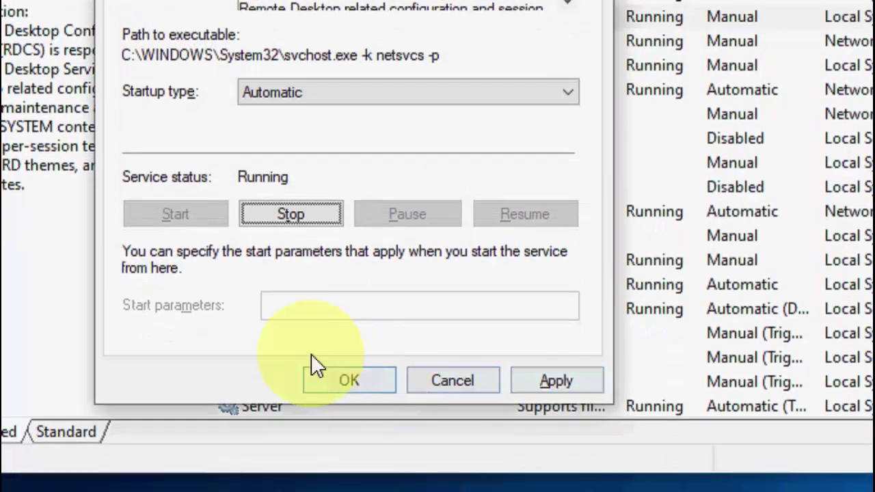
left_click(339, 409)
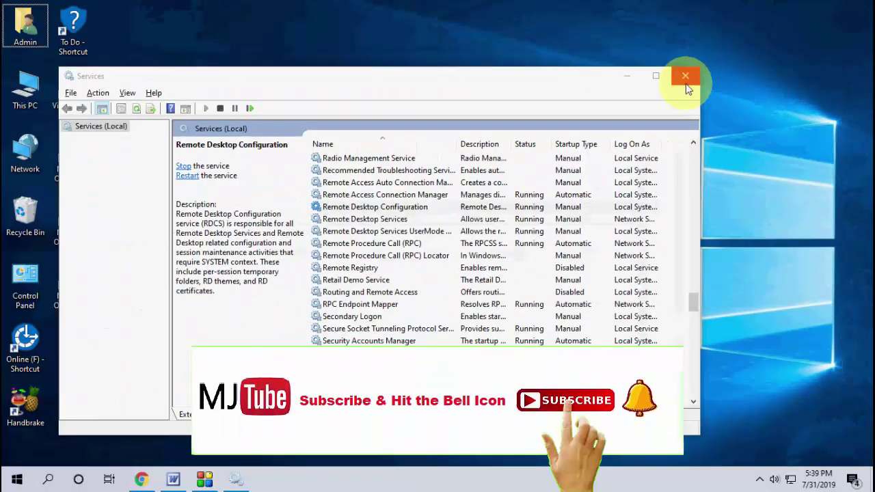
Close the Services window with its X button
left_click(686, 83)
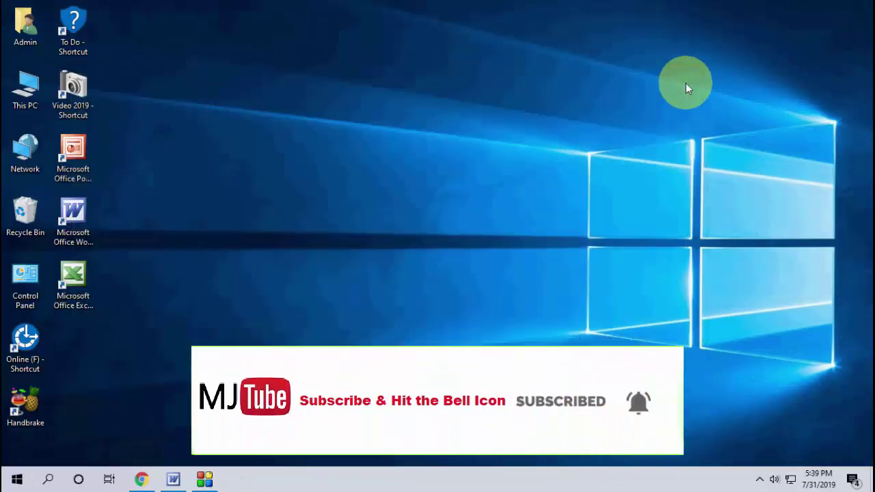